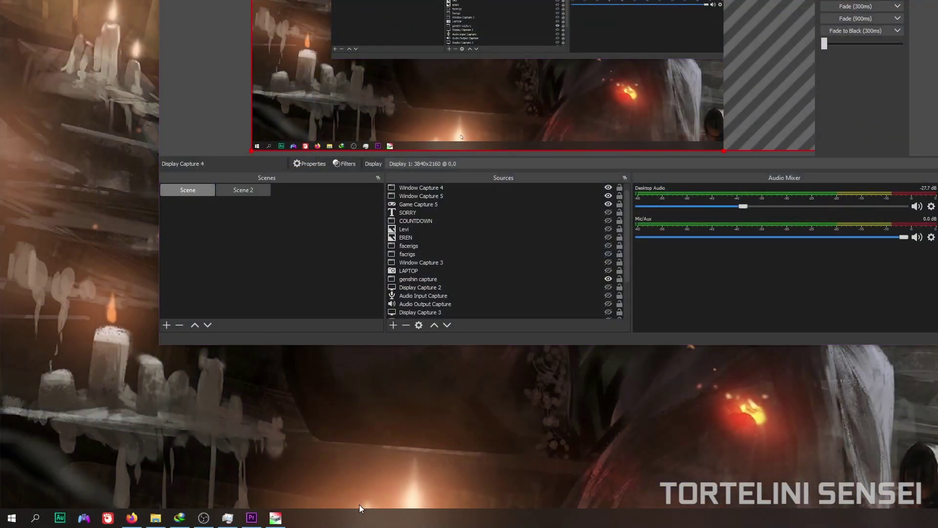
- Search Windows for 'steam' and launch Steam, which opens in Big Picture Mode
left_click(204, 519)
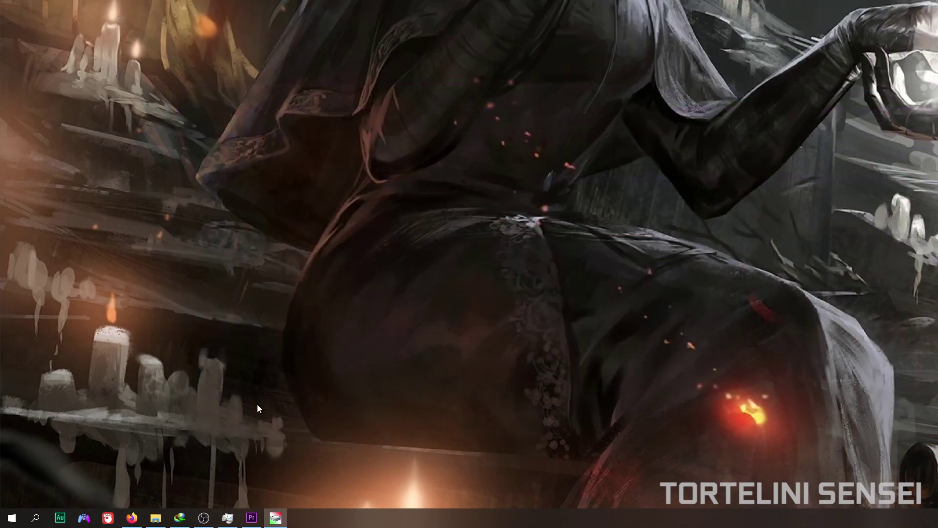
left_click(36, 519)
type("steam")
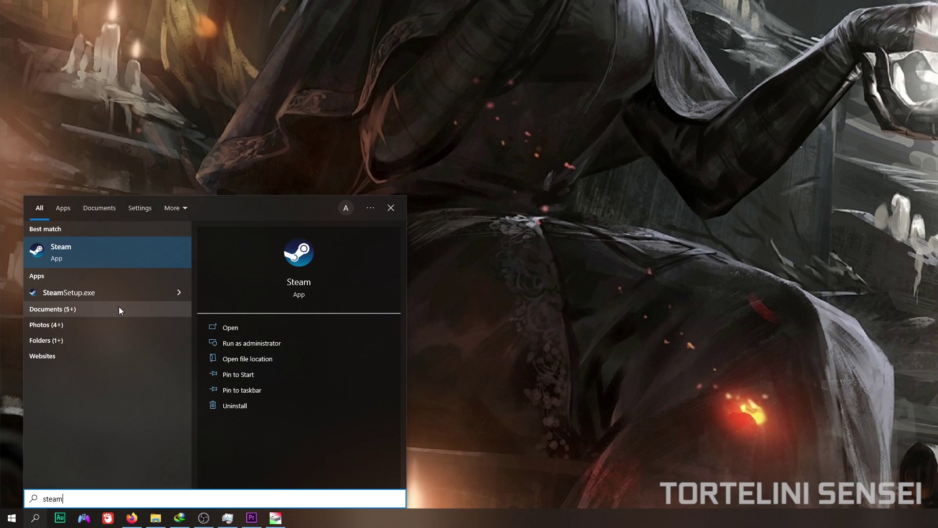
left_click(126, 252)
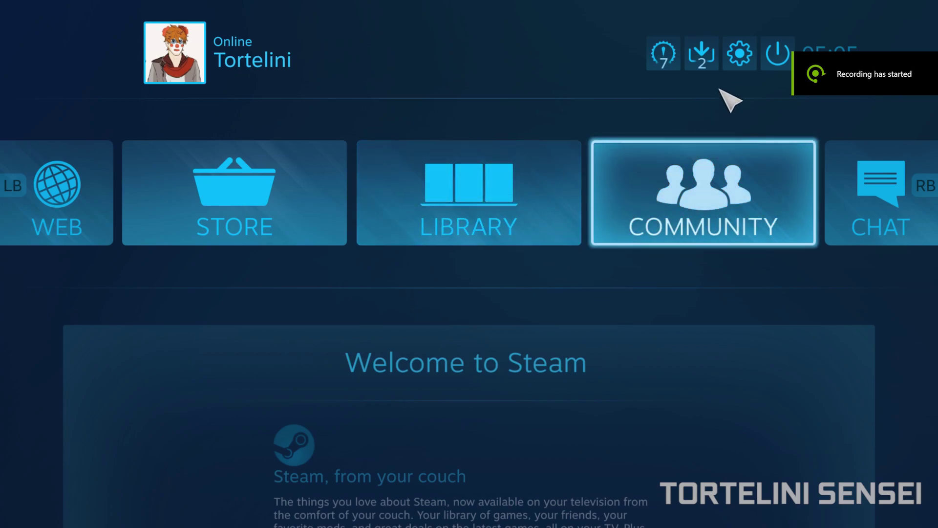
- Enable PlayStation, Xbox, Switch Pro and Generic Gamepad Configuration Support in Controller Settings
left_click(738, 53)
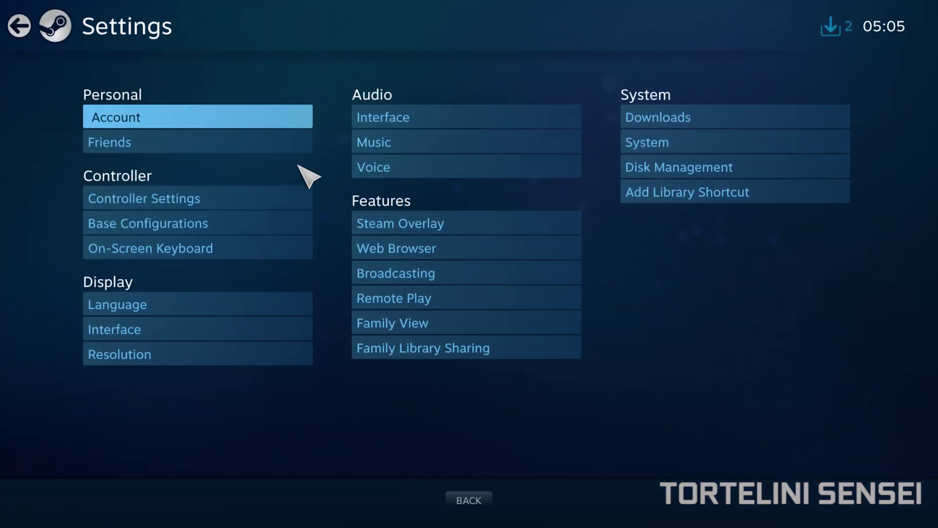
left_click(150, 195)
left_click(150, 193)
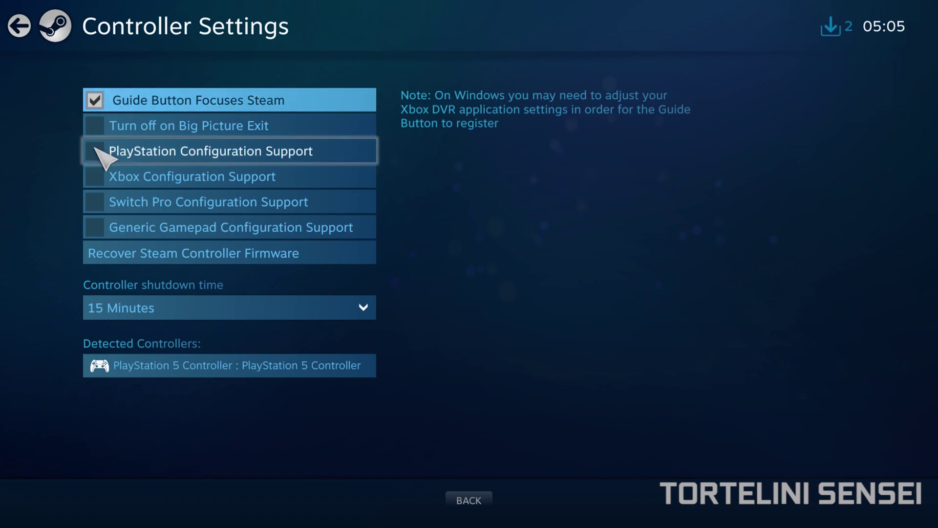
left_click(95, 150)
left_click(94, 176)
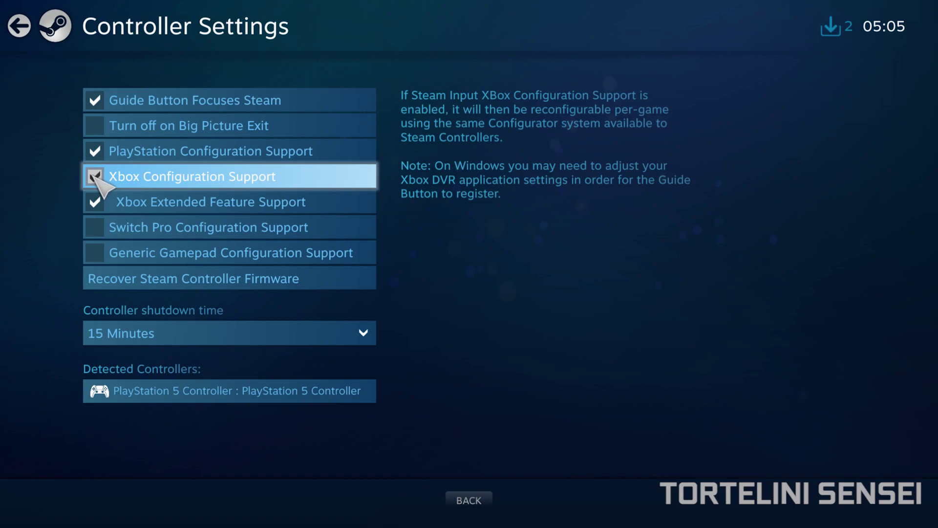
left_click(89, 226)
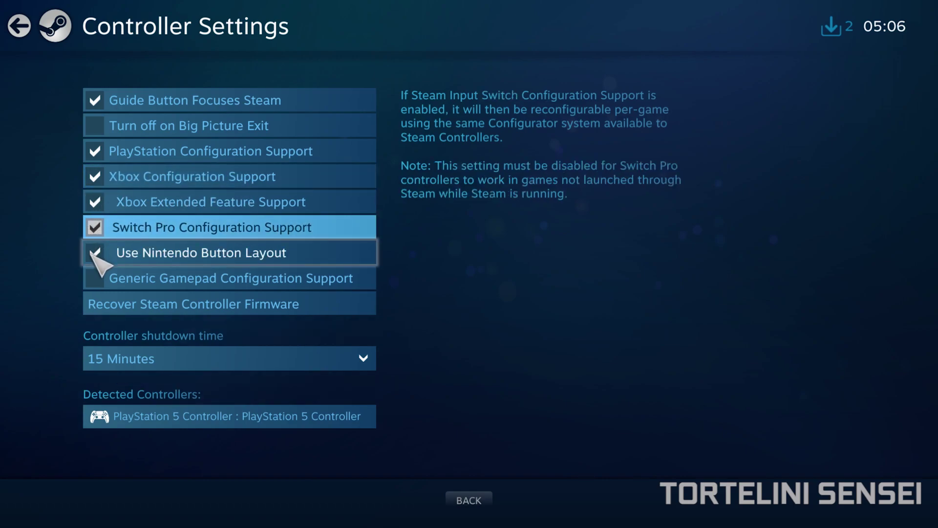
left_click(94, 274)
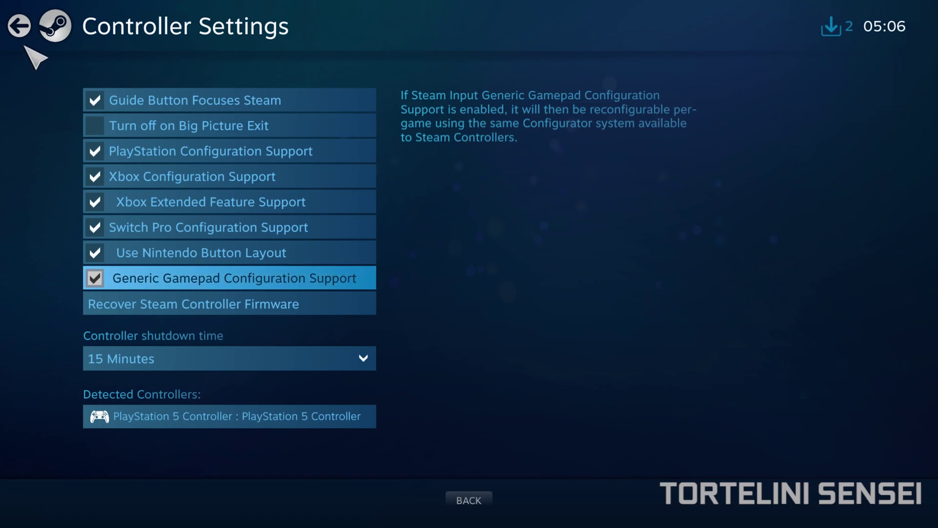
- Leave settings for the Big Picture home screen and bring up the power options menu
left_click(19, 25)
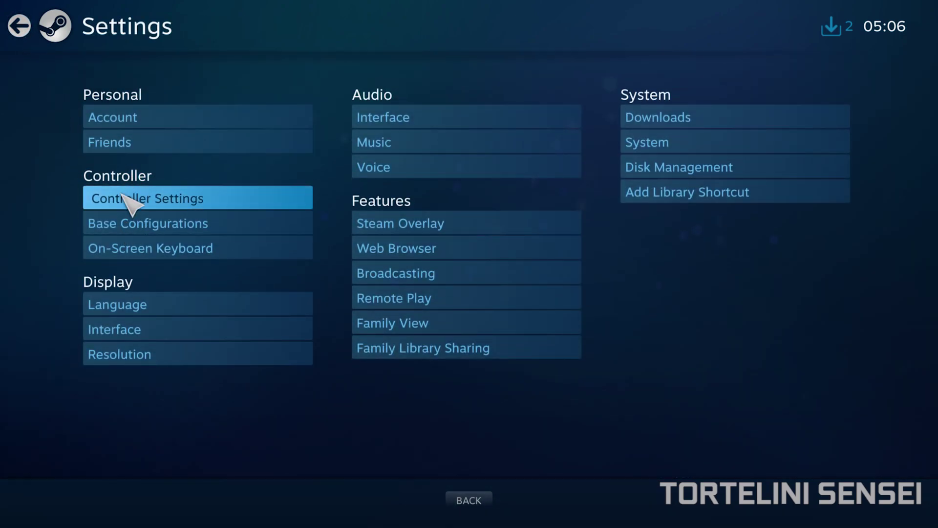
key("Escape")
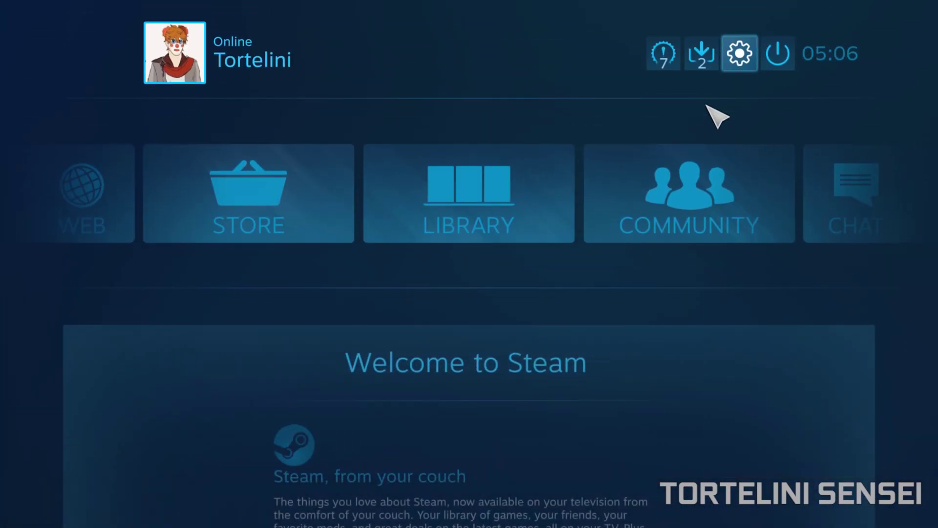
left_click(774, 62)
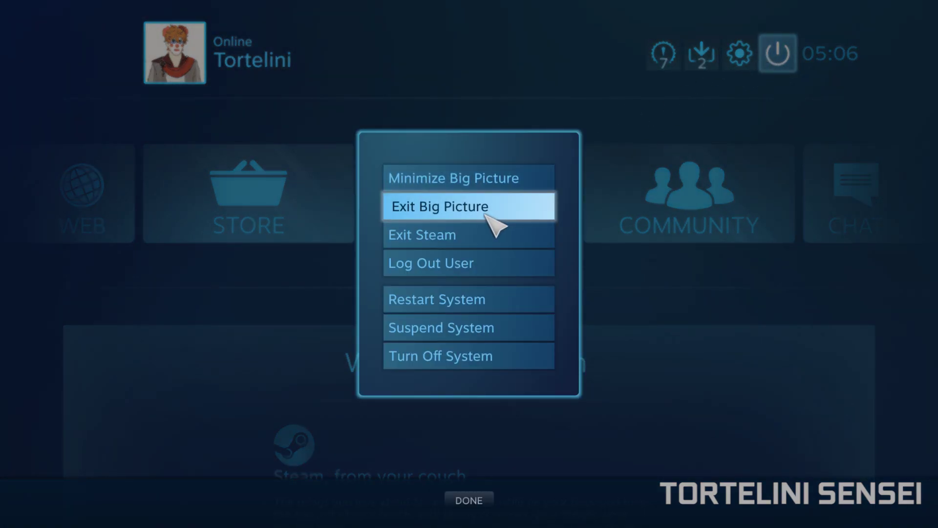
- Exit Big Picture and add D:\Salt and Sacrifice\ProjectMage.exe to the library as a non-Steam game
left_click(489, 216)
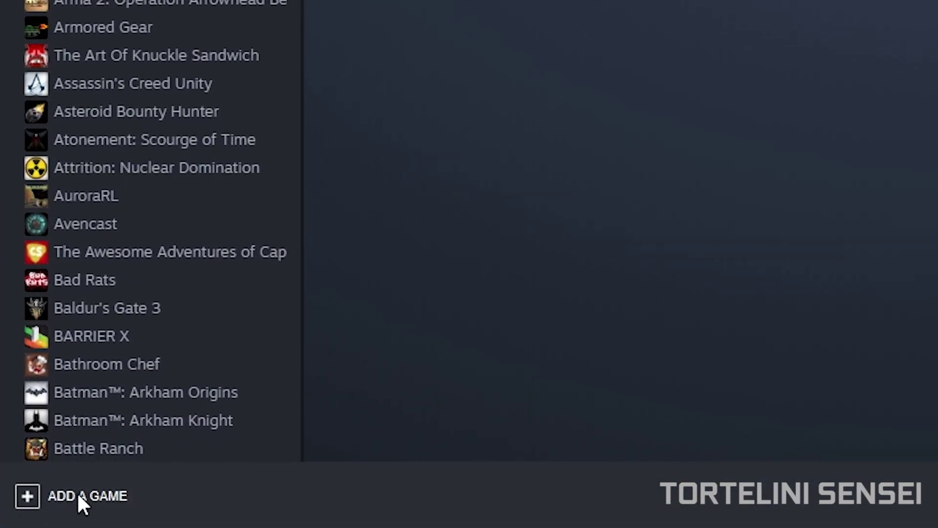
left_click(89, 495)
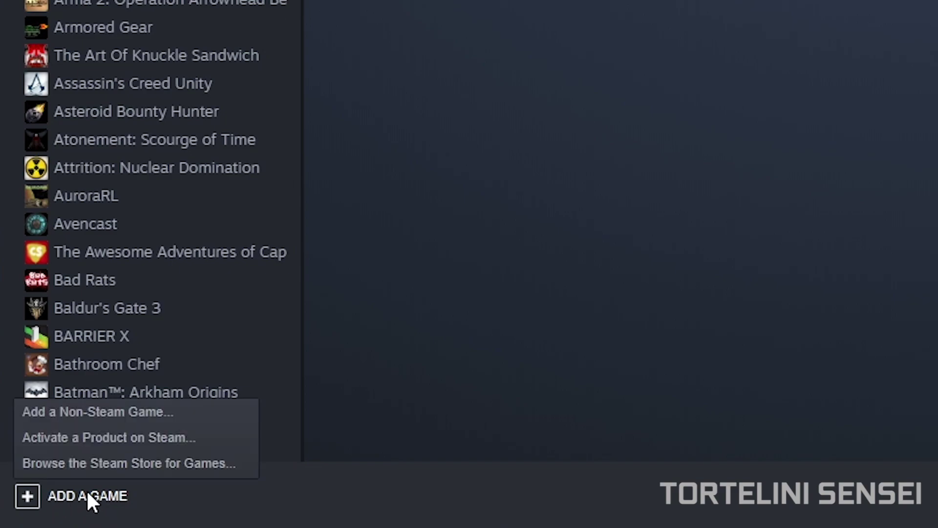
left_click(114, 414)
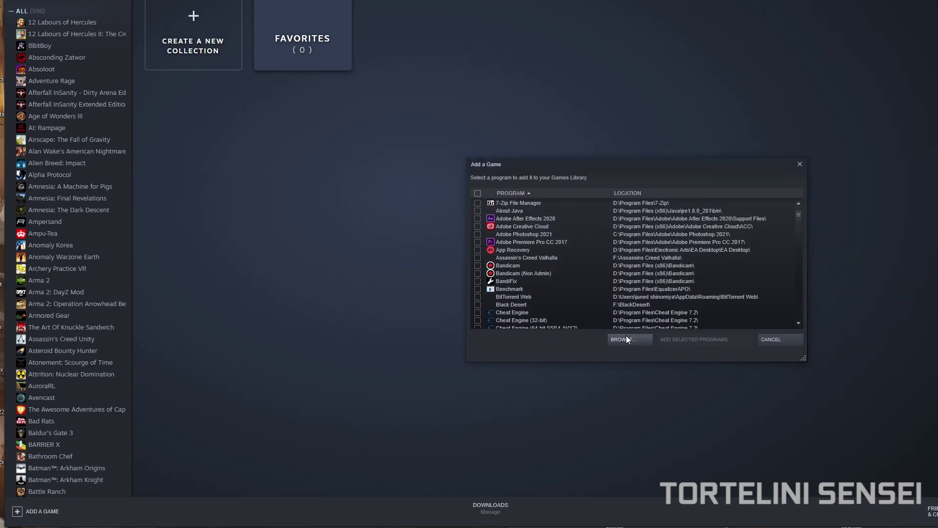
left_click(626, 335)
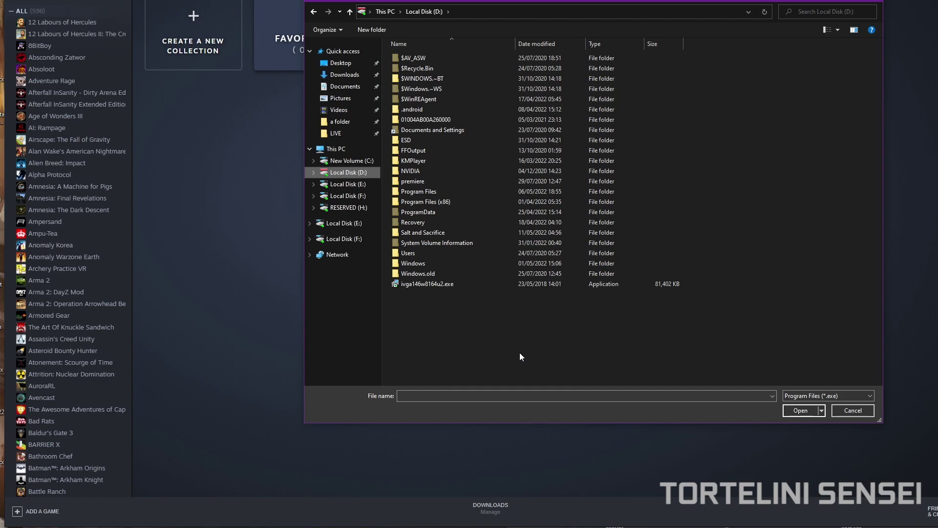
double_click(438, 234)
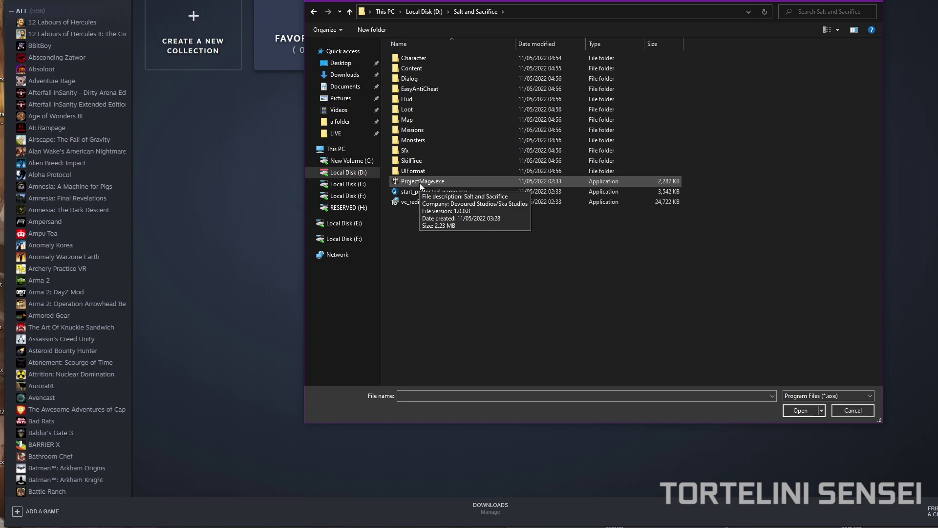
double_click(419, 182)
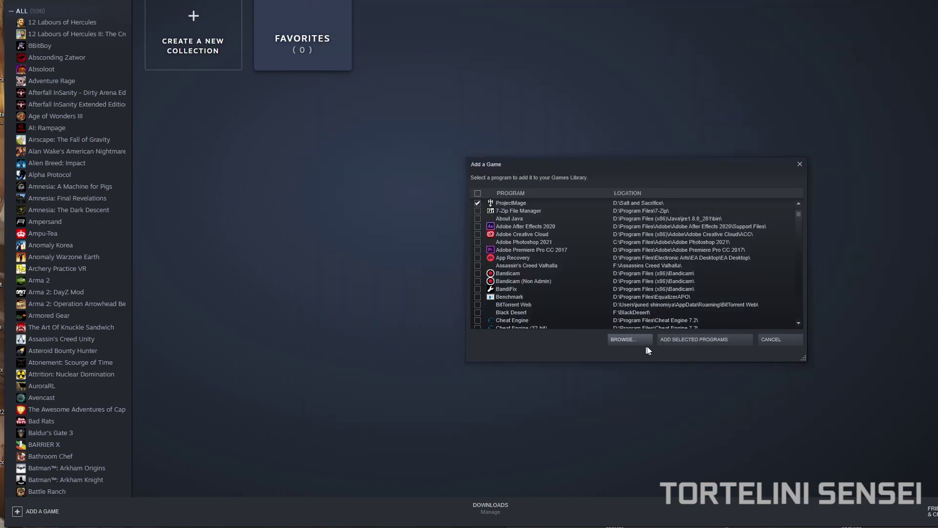
left_click(686, 343)
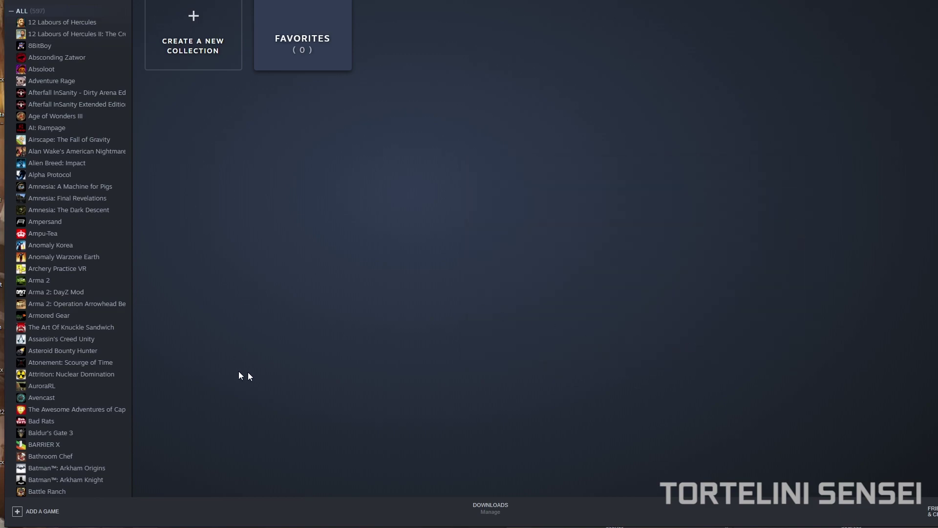
- Search the library for 'proje' and launch ProjectMage with PLAY
left_click_drag(22, 6, 103, 38)
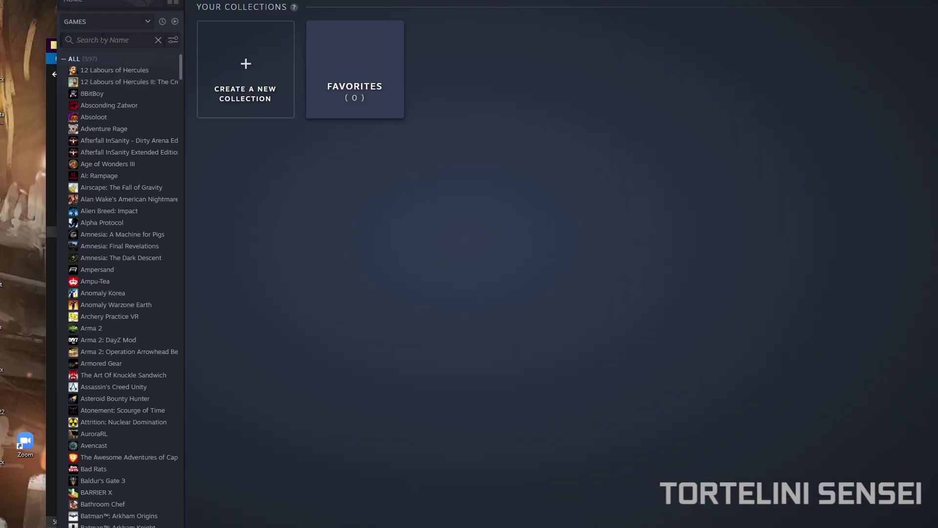
type("project")
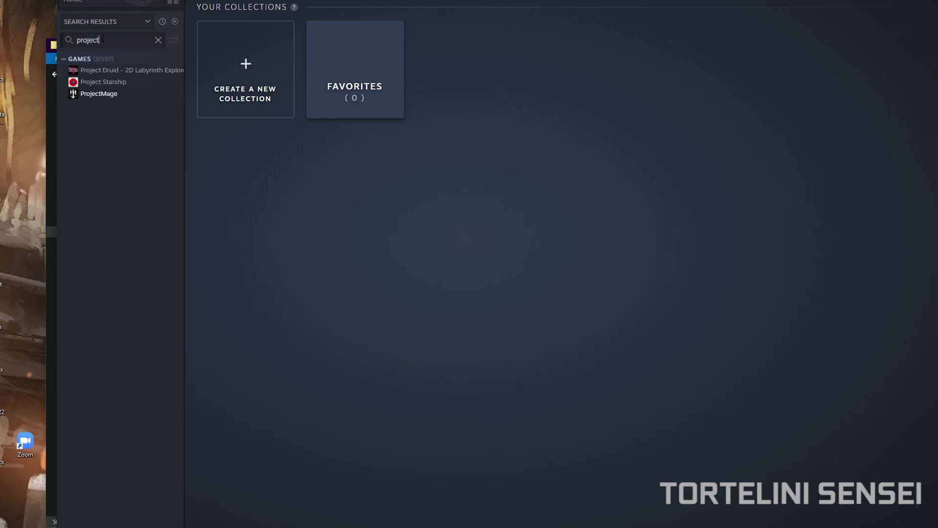
left_click(120, 99)
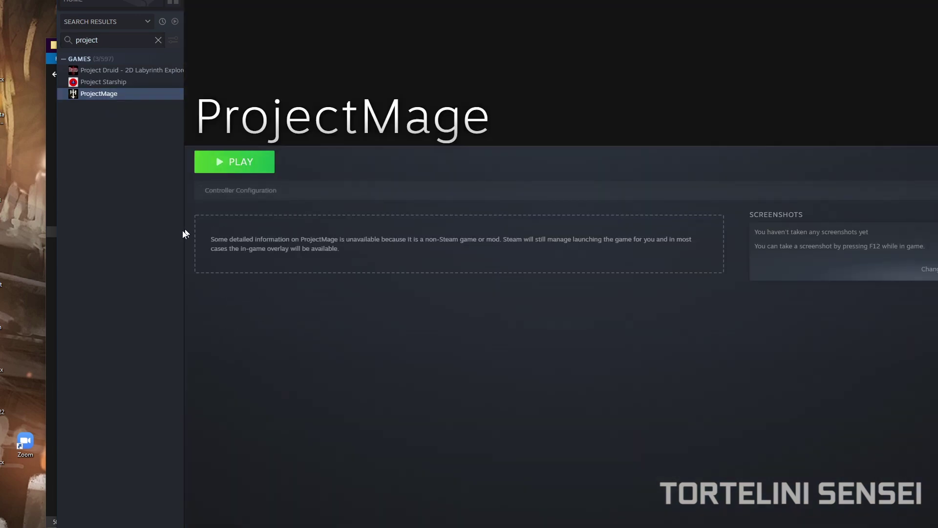
left_click(221, 167)
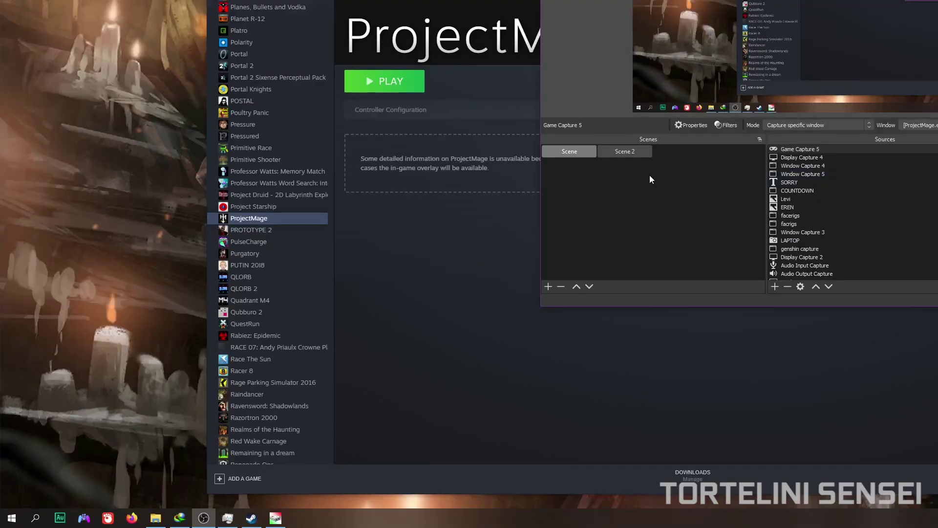
- From the title screen choose Continue and load the saved level 6 character
left_click(366, 84)
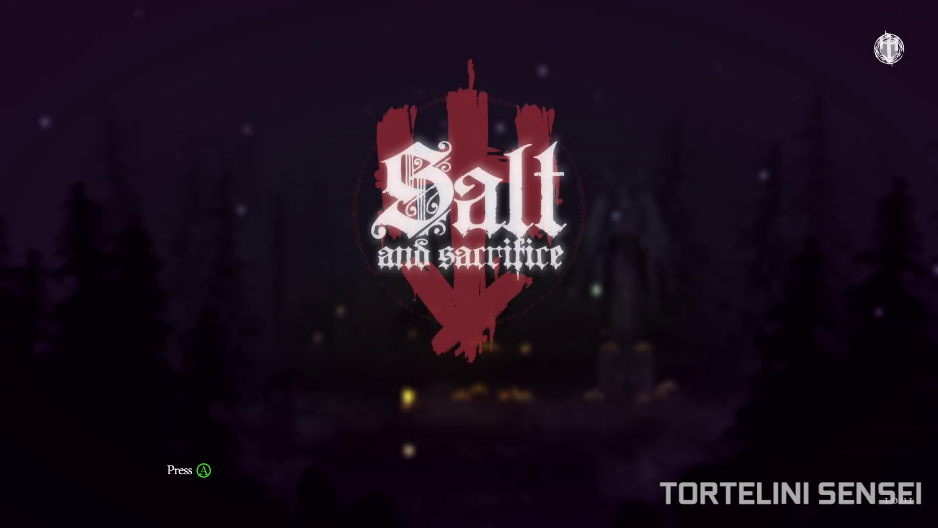
key("Return")
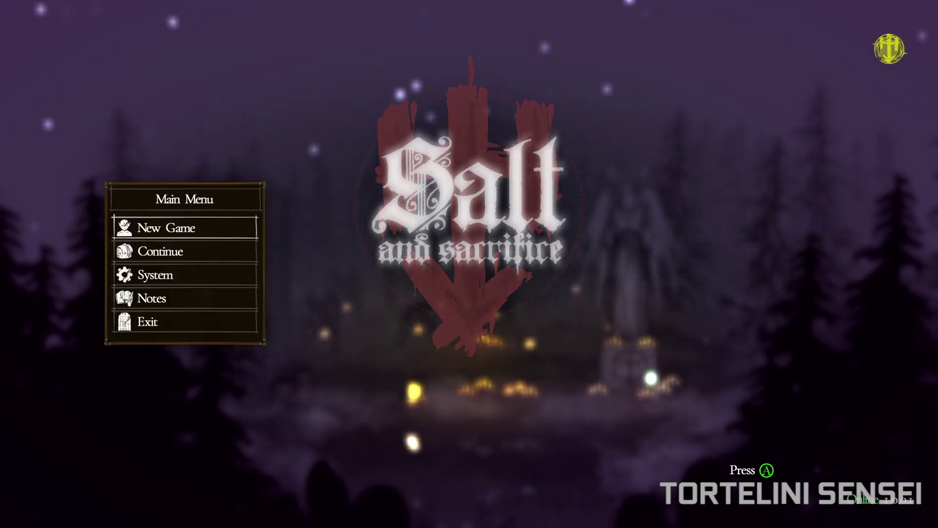
key("Down")
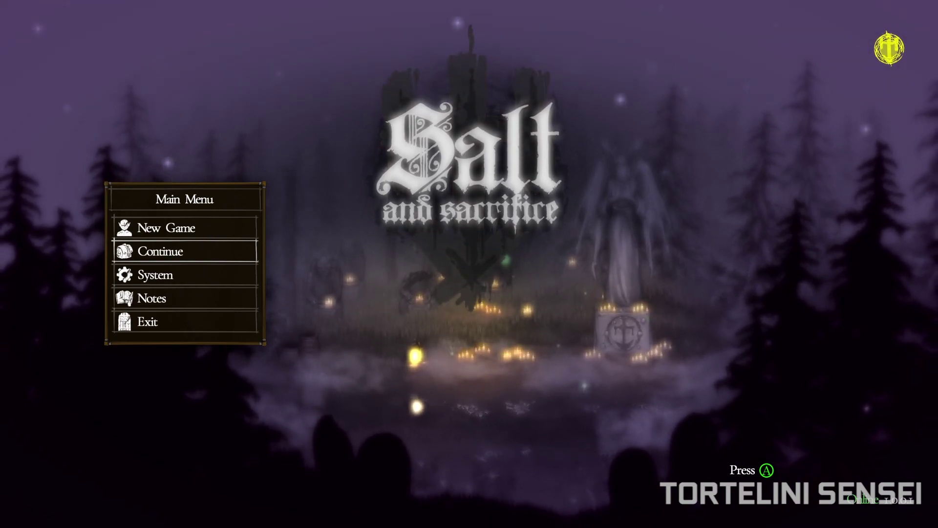
key("Return")
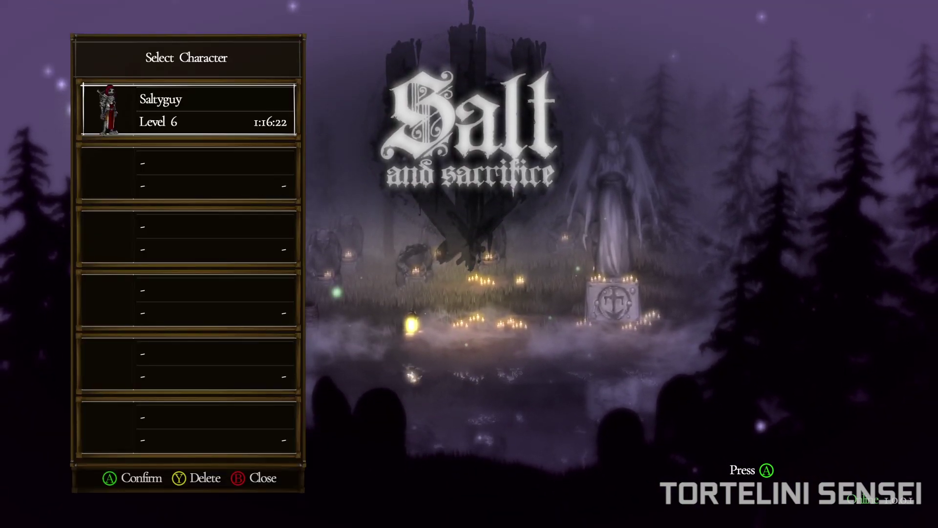
key("Return")
key("Return")
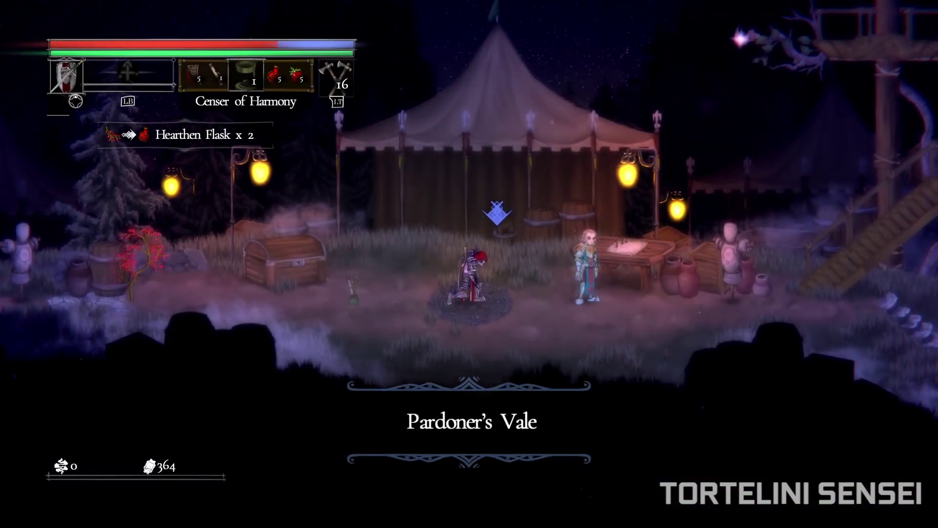
- Run the knight right past the villager and training dummy toward the tent camp, then back left
key("Left")
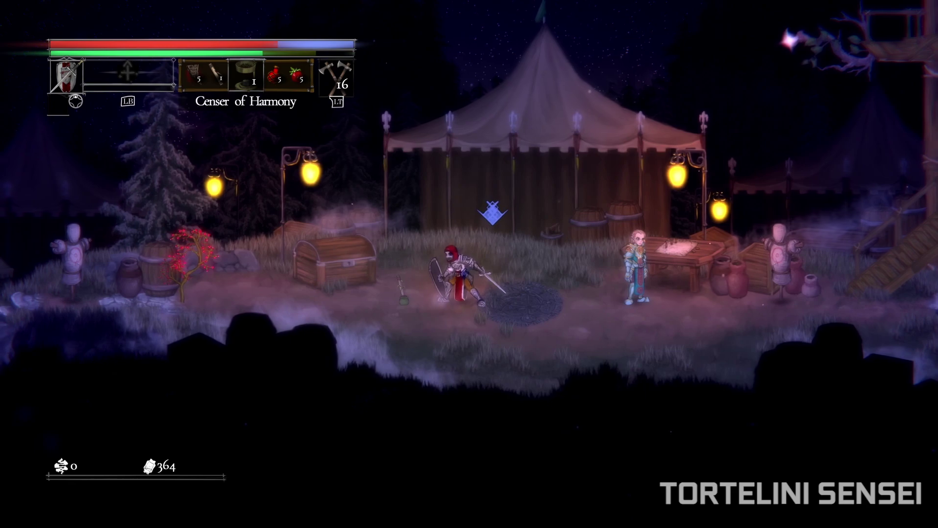
key("Right")
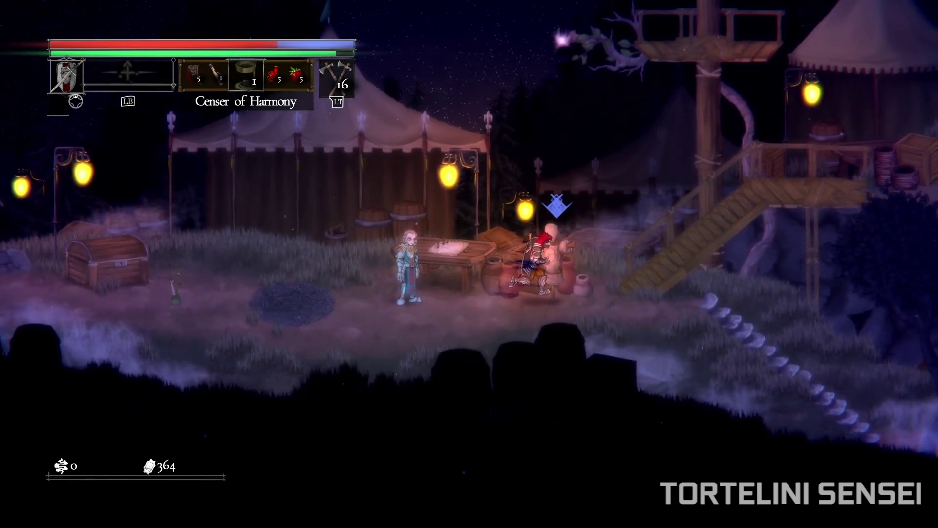
key("Right")
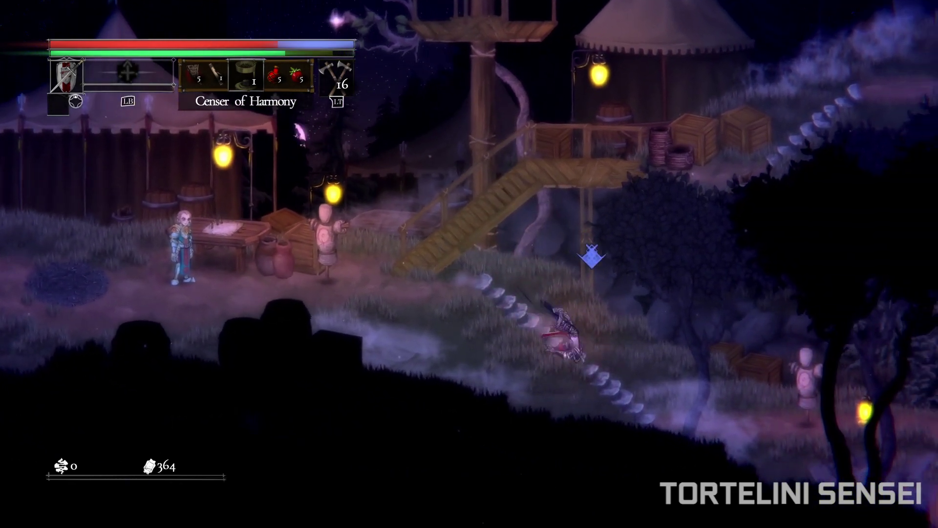
key("Right")
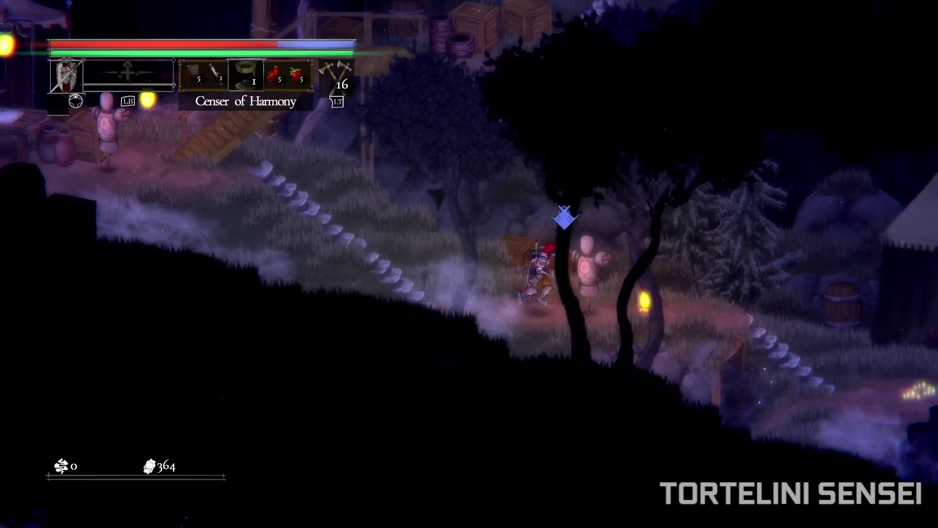
key("Right")
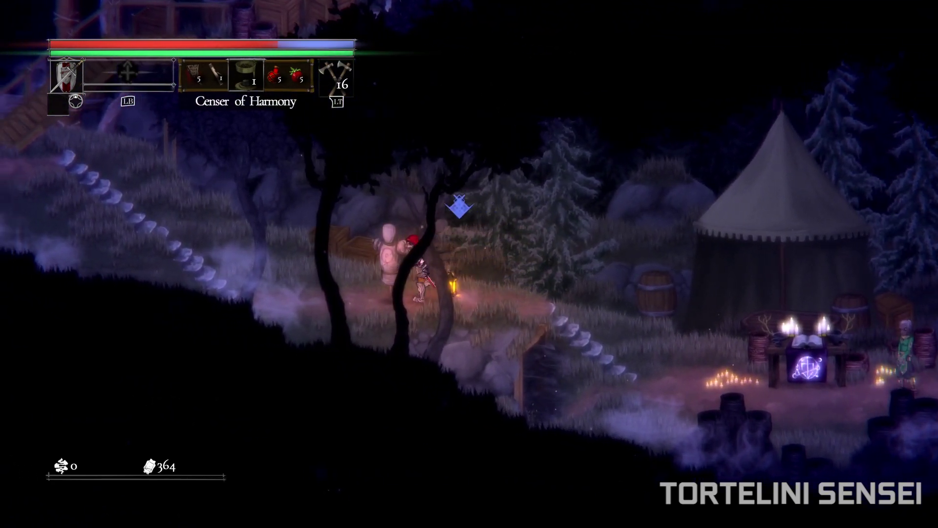
key("Left")
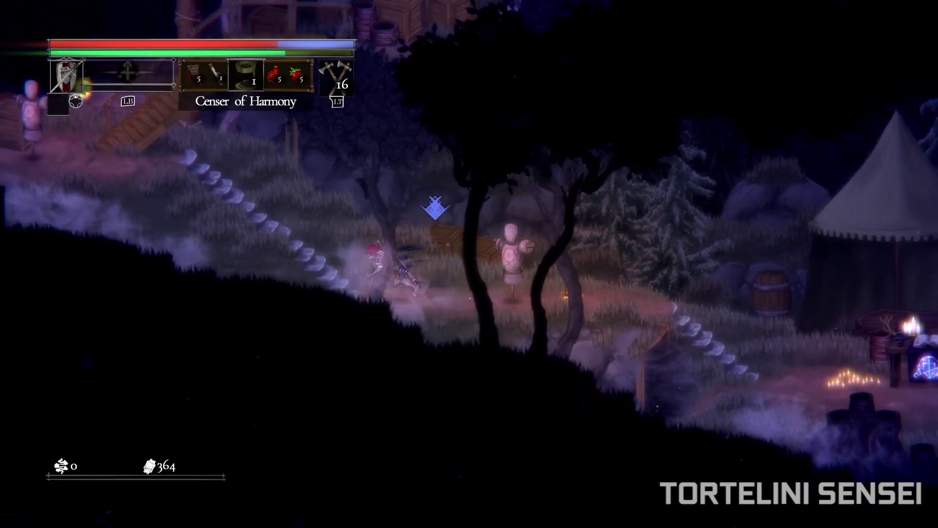
- Roll and climb the wooden stairs, then walk up the grassy slope toward the blacksmith forge
key("Left")
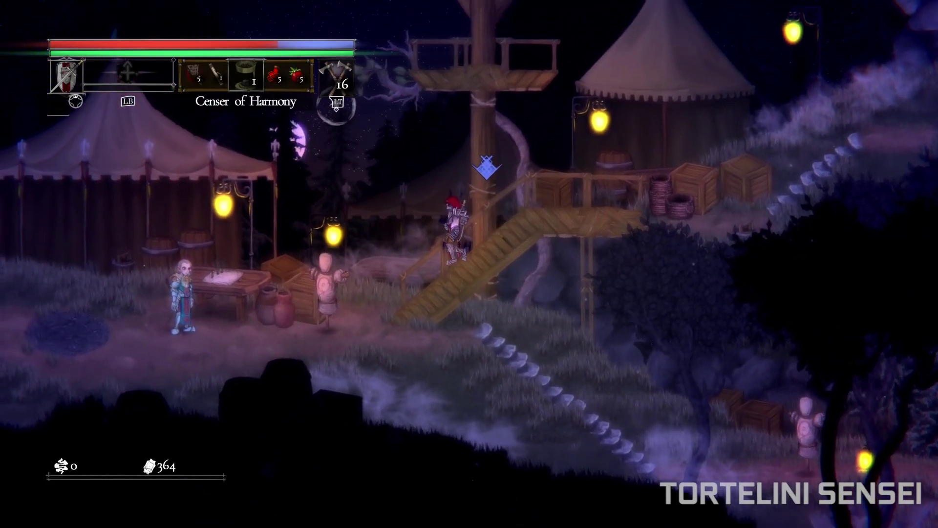
key("Right")
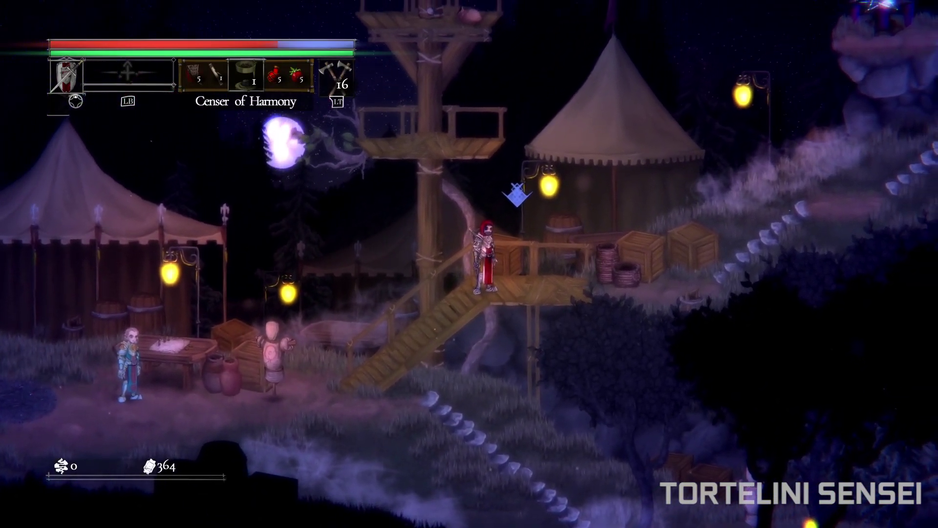
key("Left")
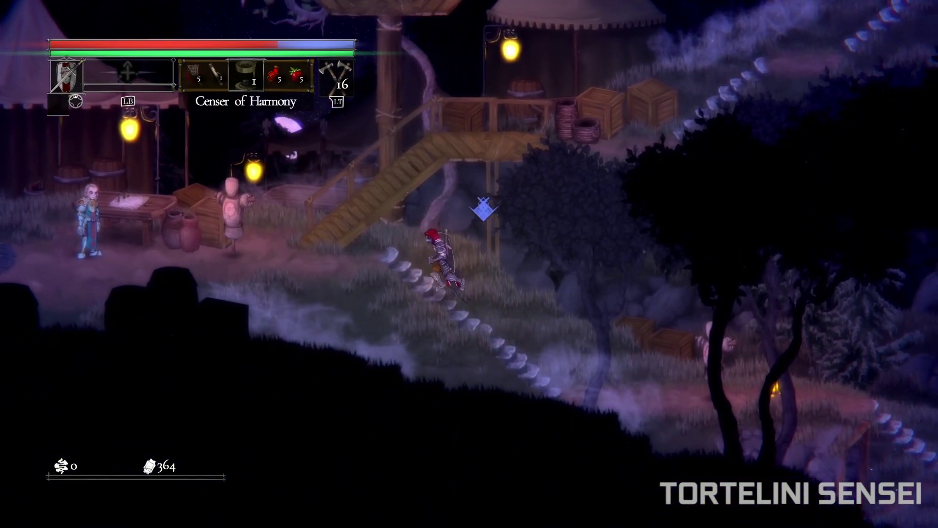
key("Right")
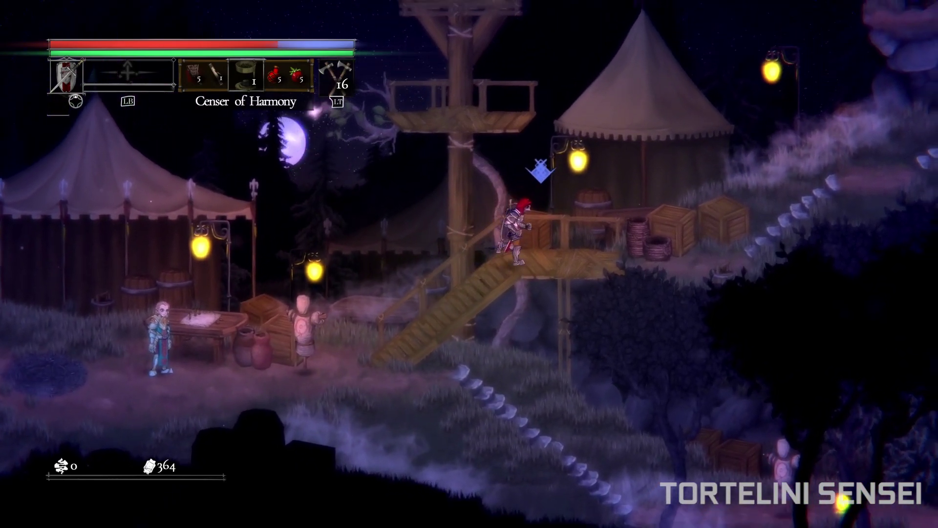
key("Right")
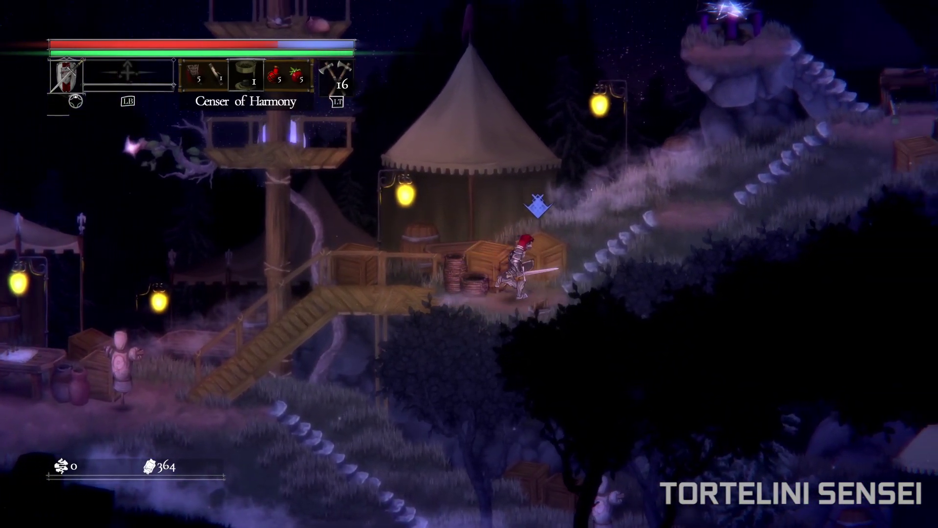
key("Right")
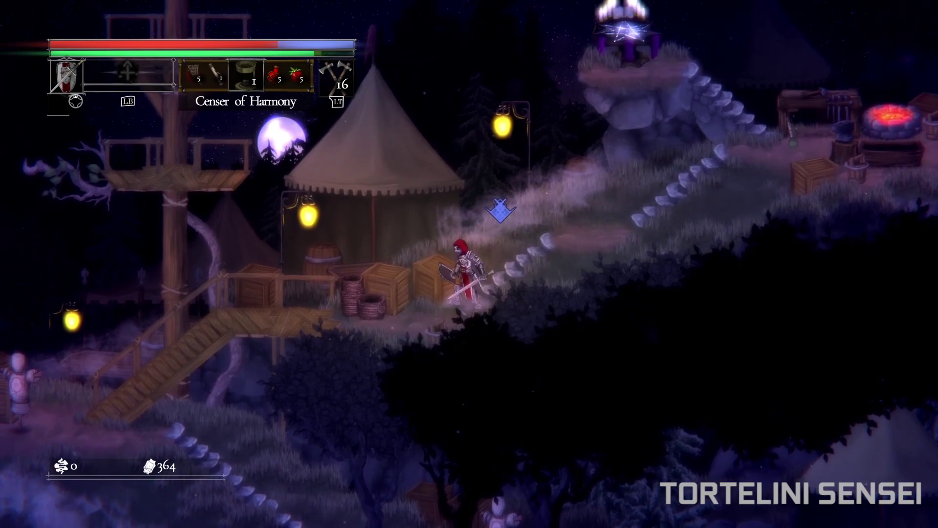
key("Right")
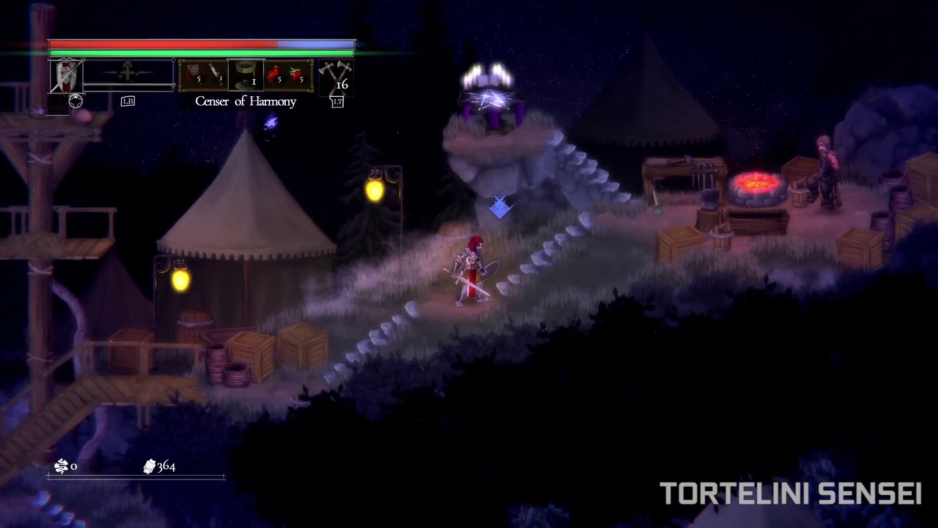
- Drop the knight off the wooden platform and walk down the slope to the training dummy
key("Right")
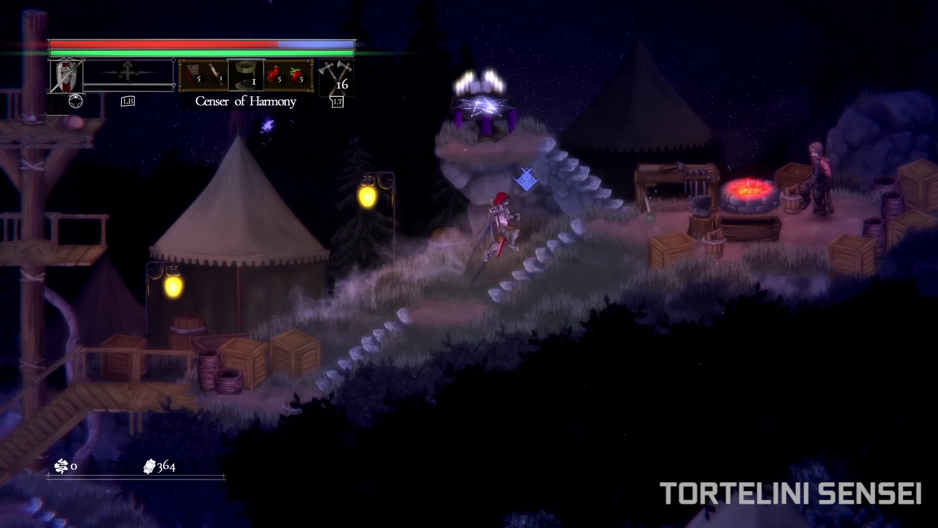
key("Left")
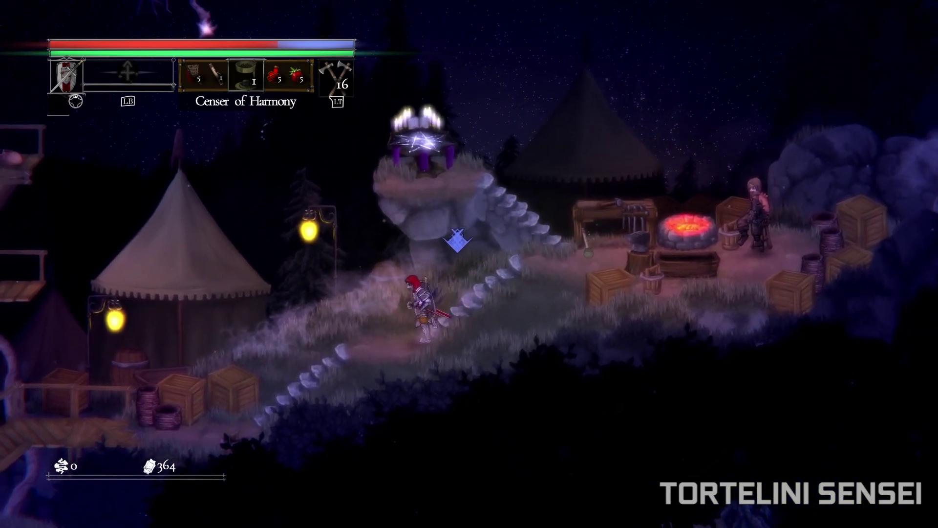
key("Left")
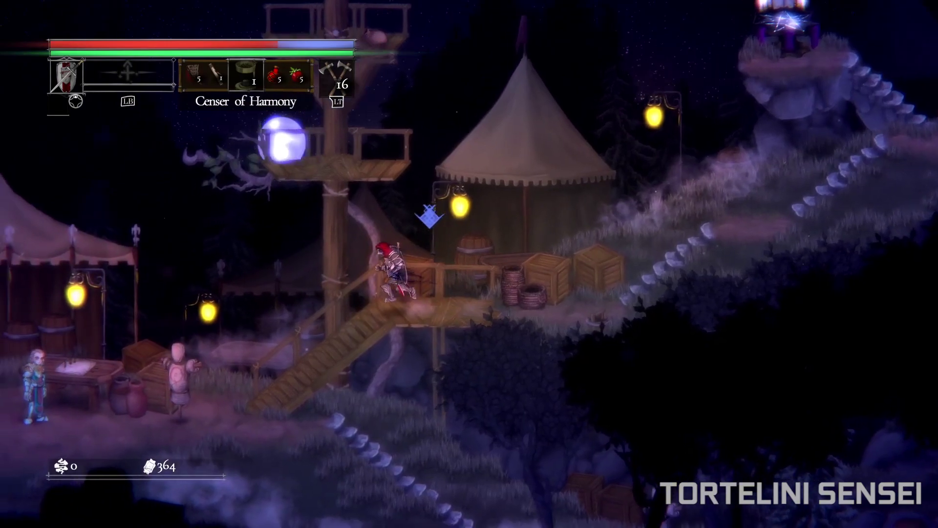
key("Down")
key("Right")
key("Right")
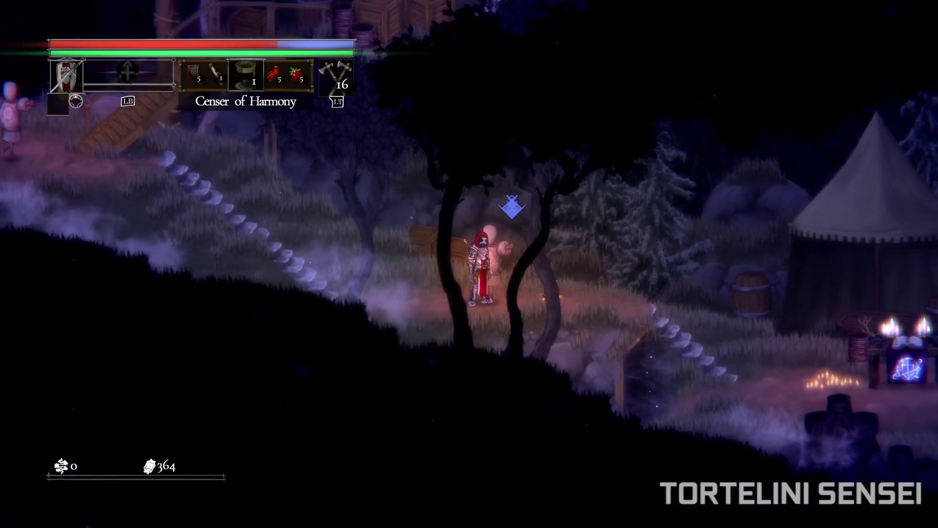
key("Right")
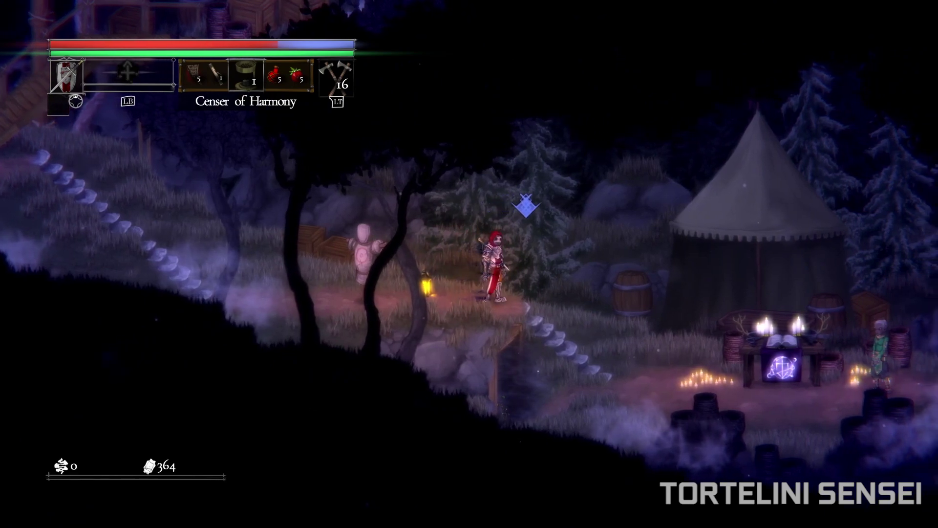
- Walk down the stone steps past the altar table and green-robed figure to the trees
key("Left")
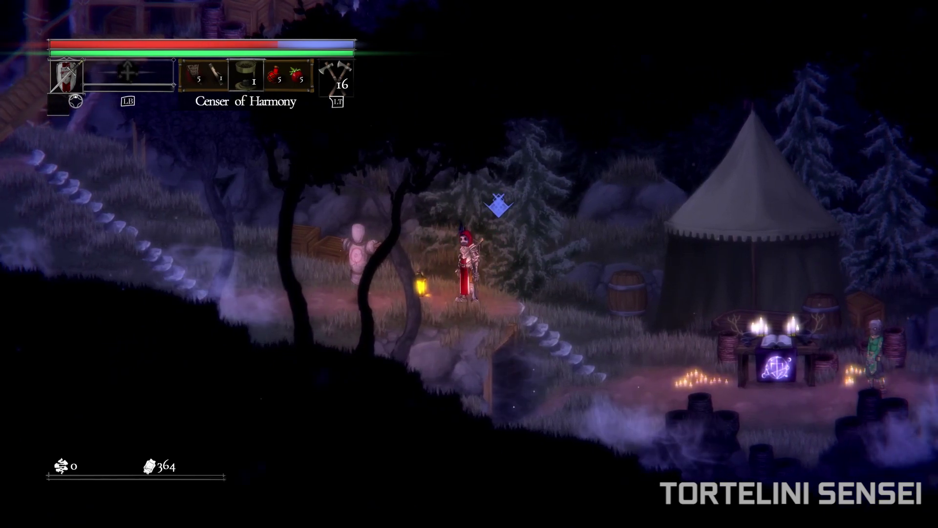
key("Right")
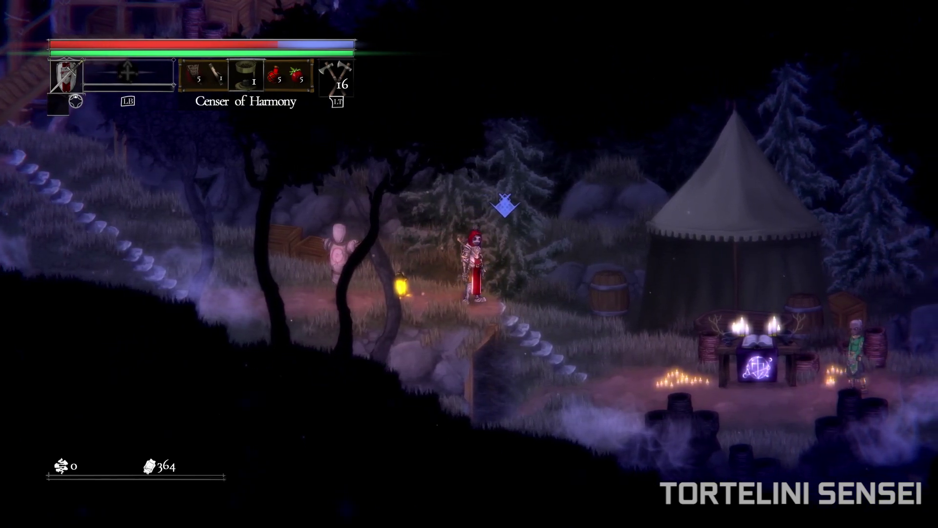
key("Right")
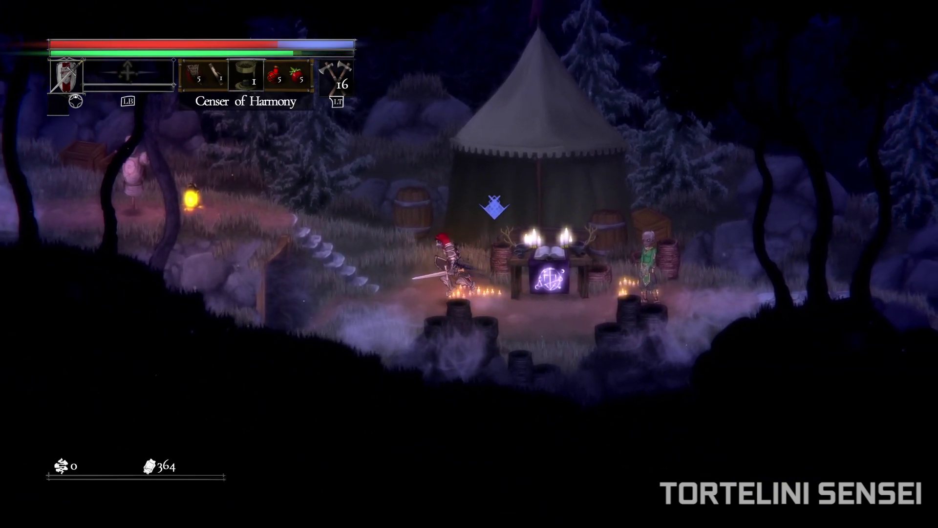
key("Right")
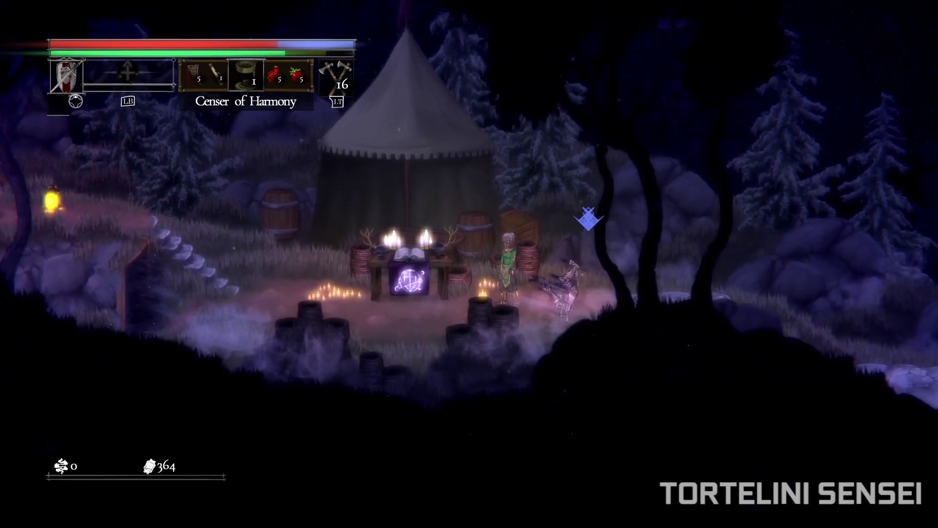
key("Right")
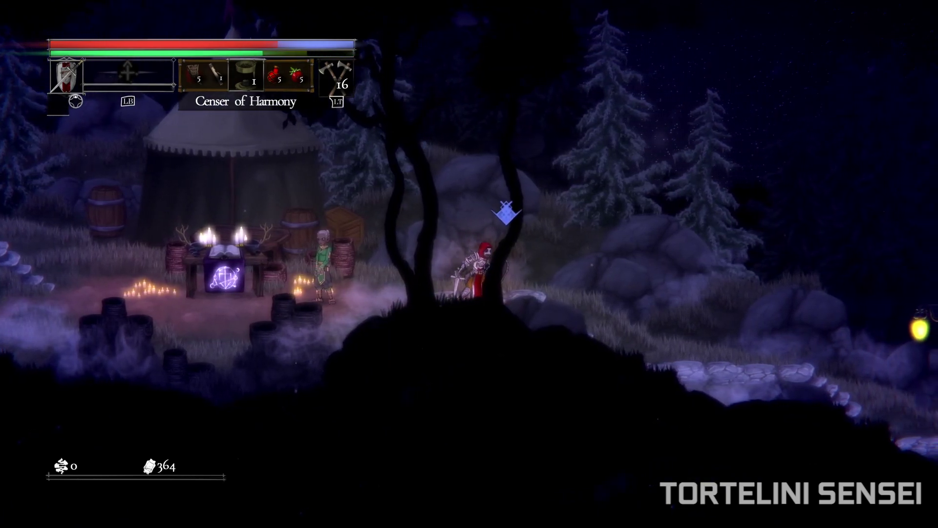